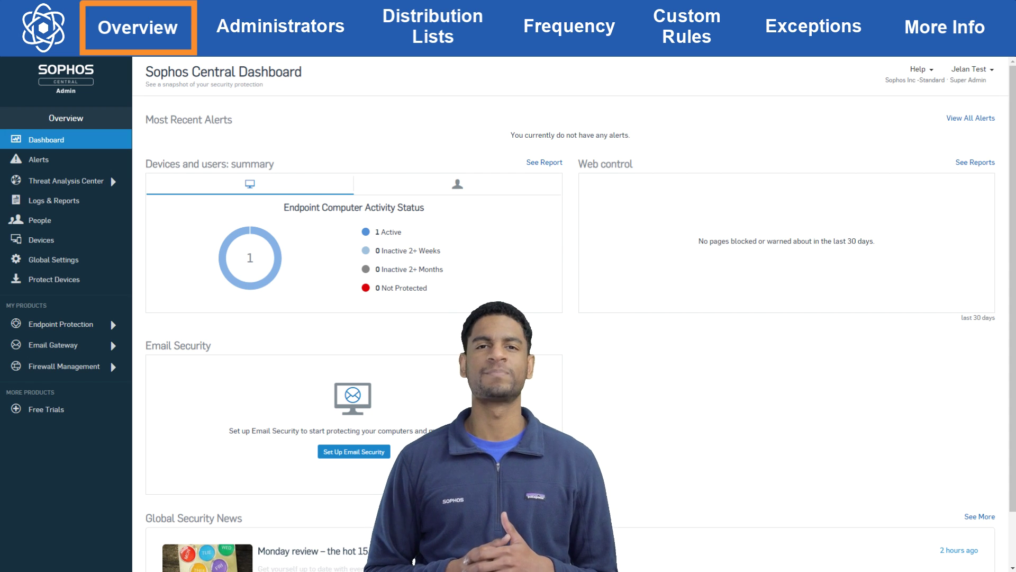
From Global Settings, open Configure email alerts and toggle an administrator's Receiving alerts off and back on.
left_click(108, 267)
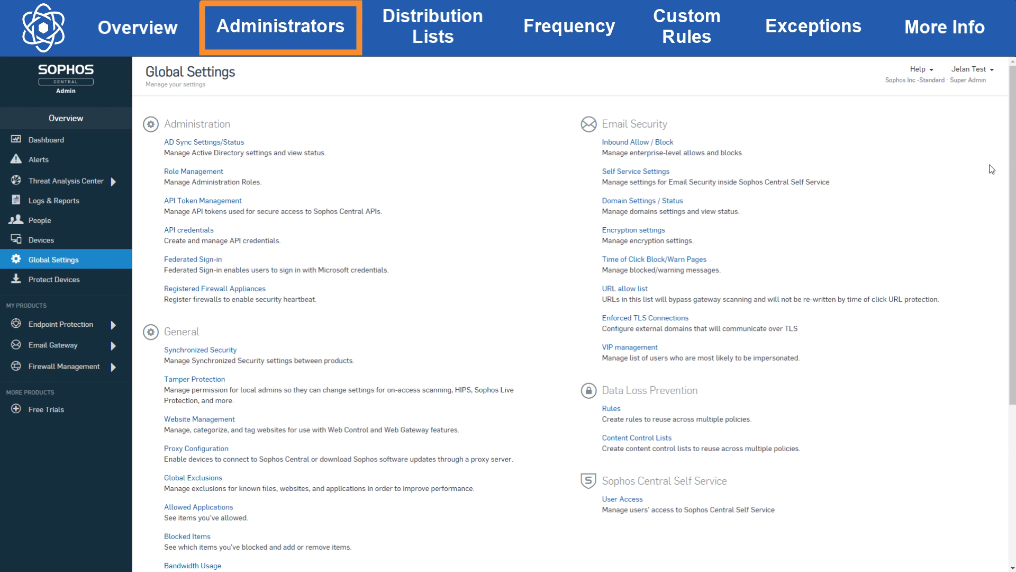
scroll(573, 339, "down", 3)
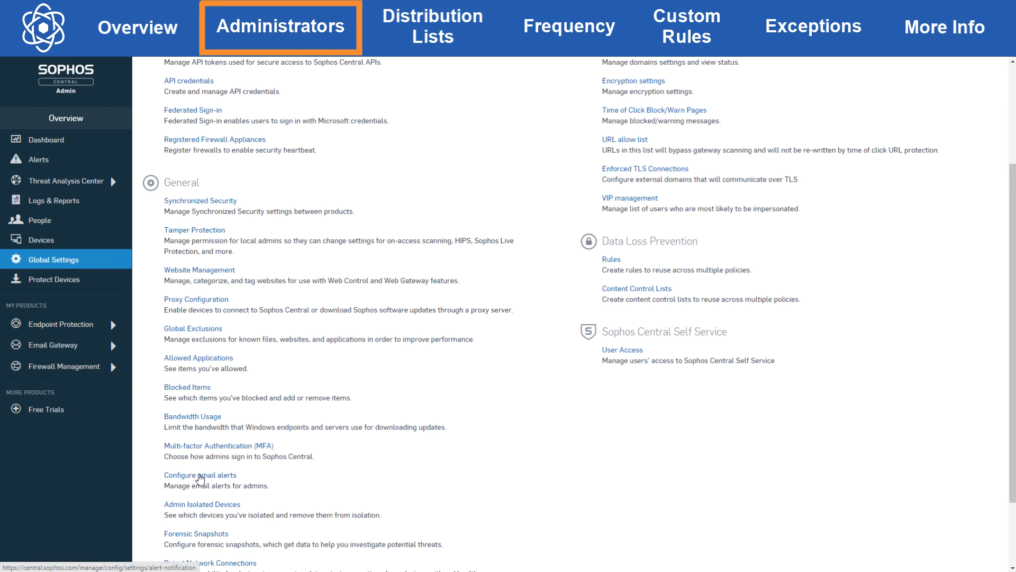
left_click(200, 477)
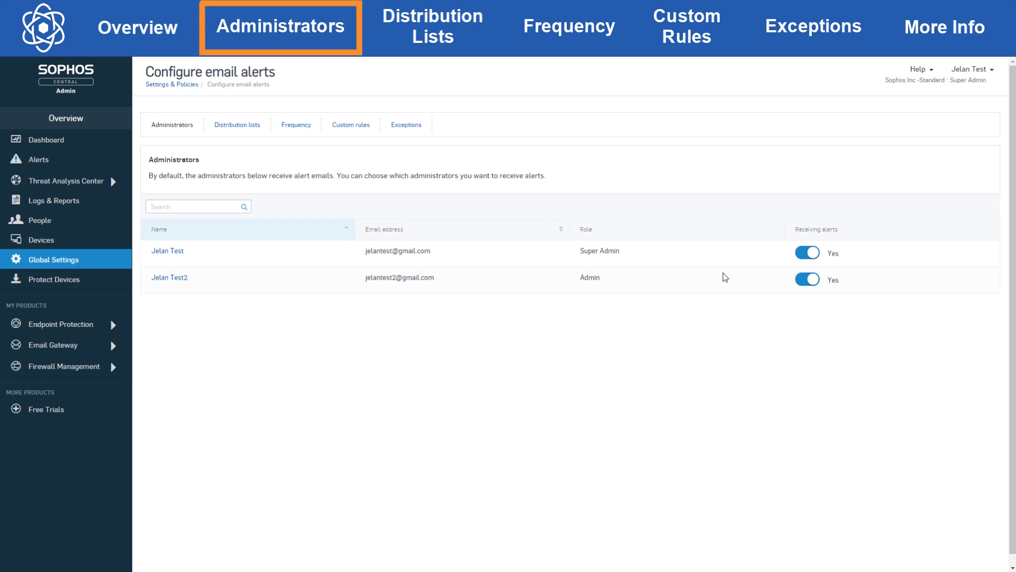
left_click(815, 258)
left_click(815, 260)
On Distribution lists, start adding an alert email address, then cancel without adding one.
left_click(235, 132)
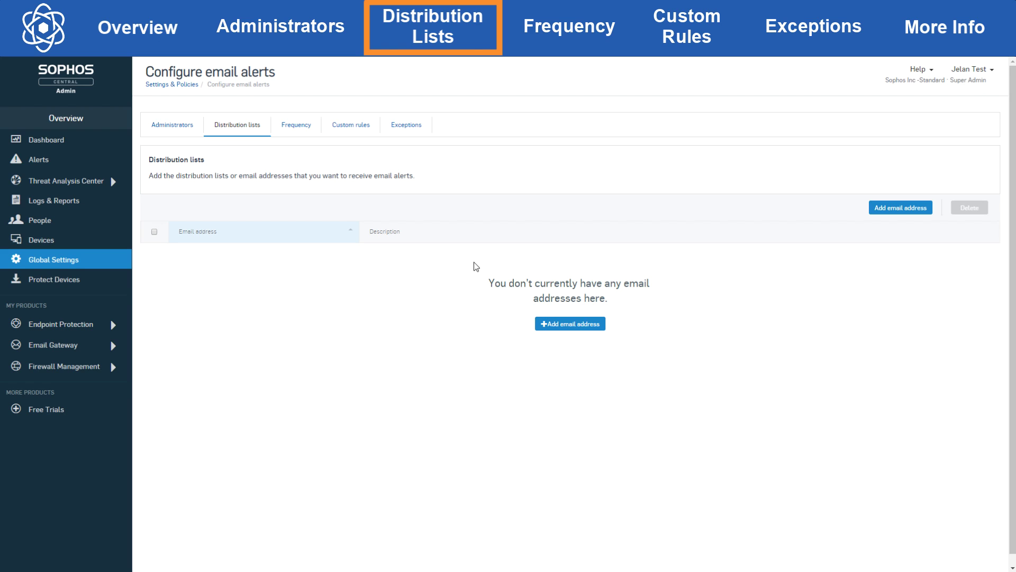
left_click(579, 324)
left_click(508, 144)
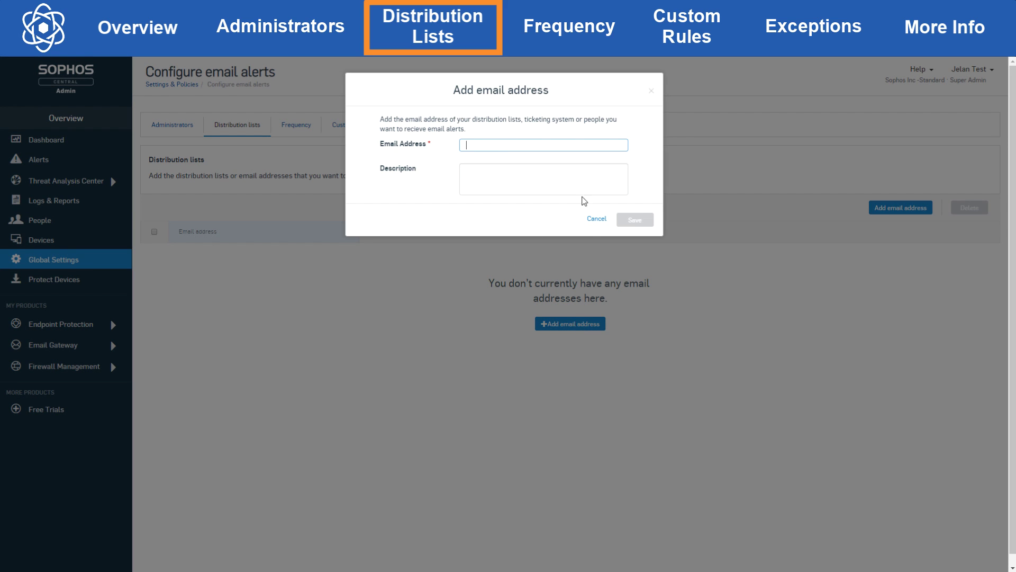
left_click(595, 219)
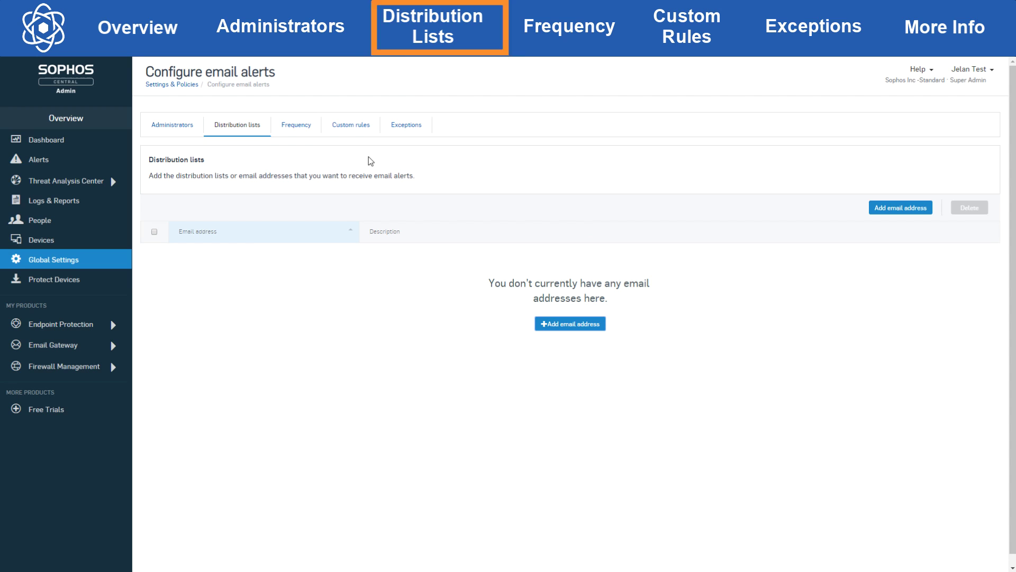
On the Frequency tab, try per-product and per-category frequency, then return to Set by severity.
left_click(298, 136)
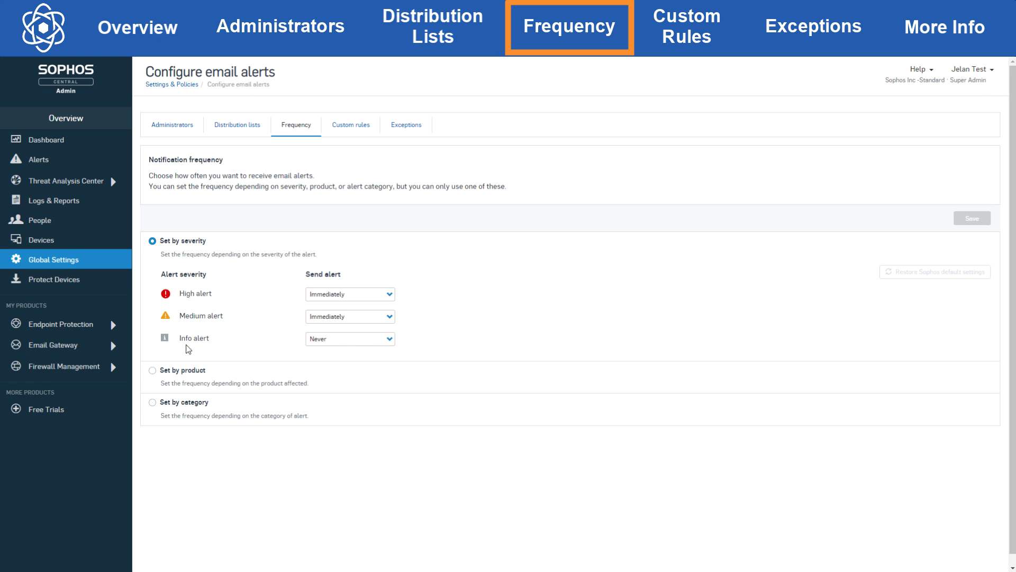
left_click(180, 373)
scroll(177, 374, "down", 1)
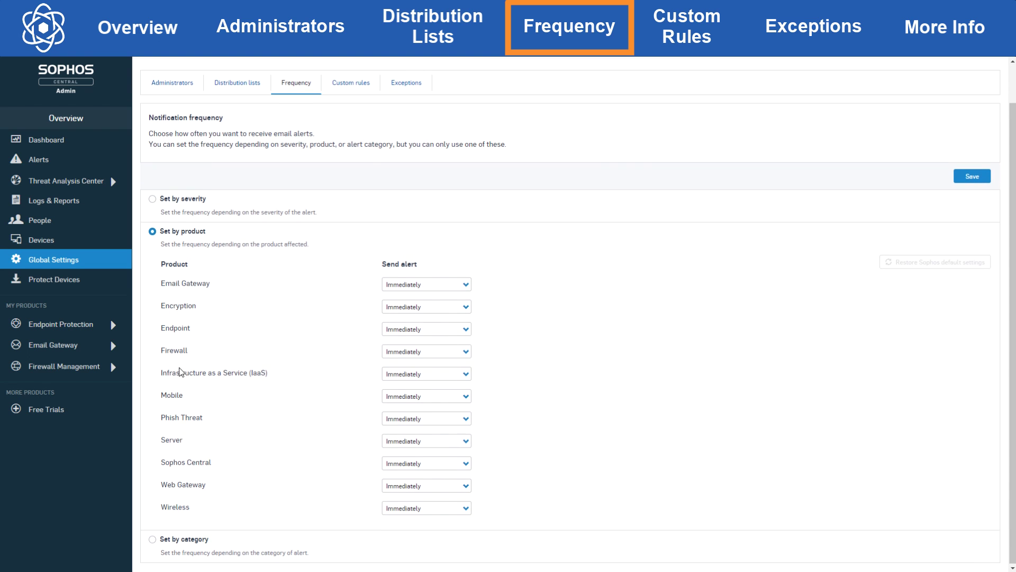
left_click(170, 540)
scroll(172, 529, "down", 3)
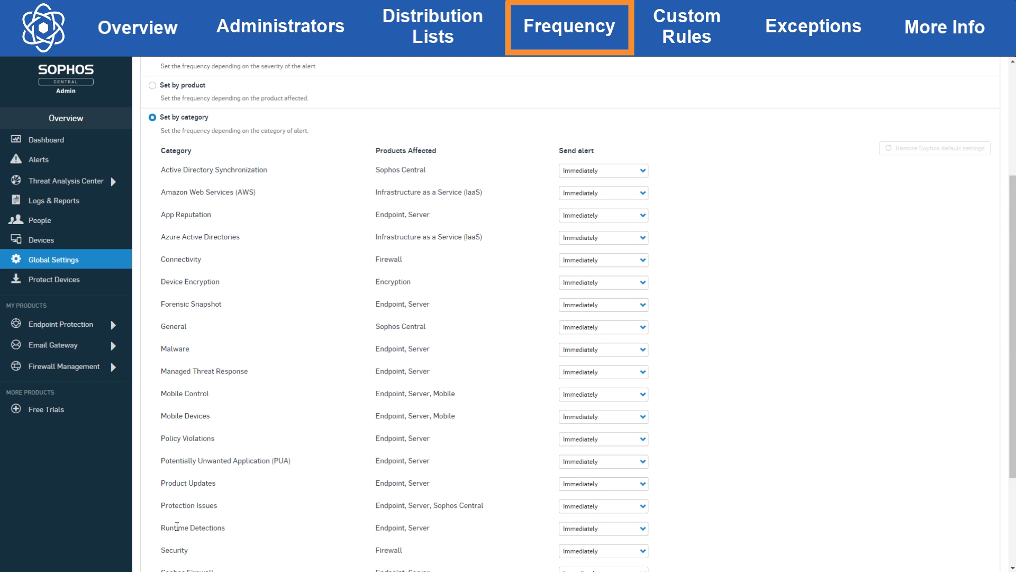
scroll(180, 516, "down", 3)
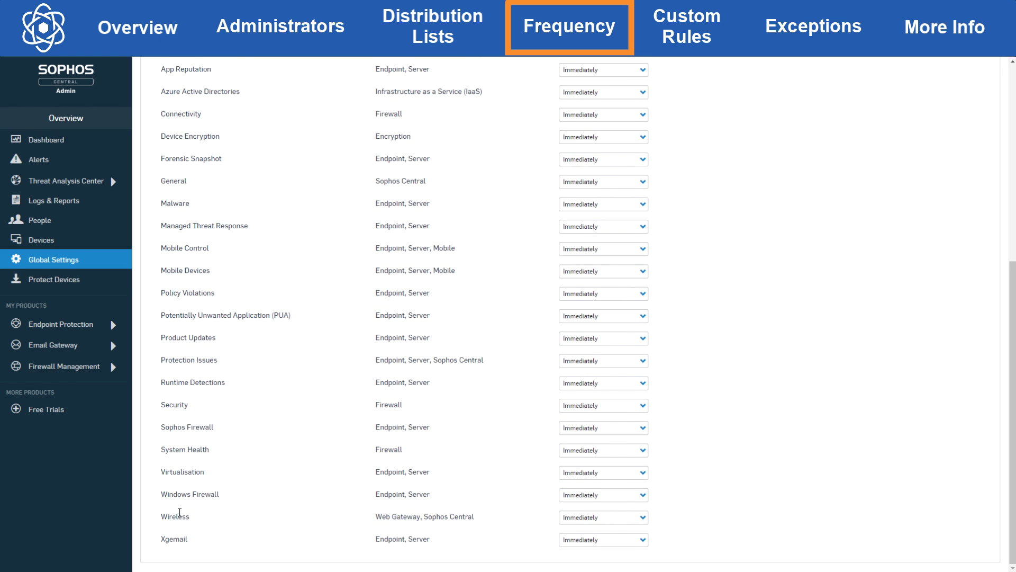
scroll(180, 513, "up", 6)
left_click(187, 179)
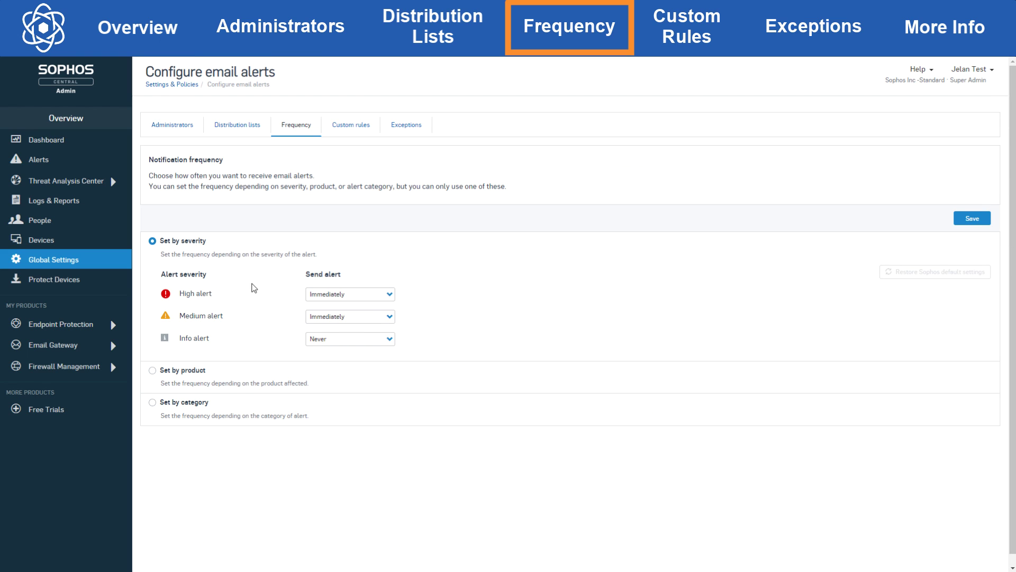
left_click(325, 316)
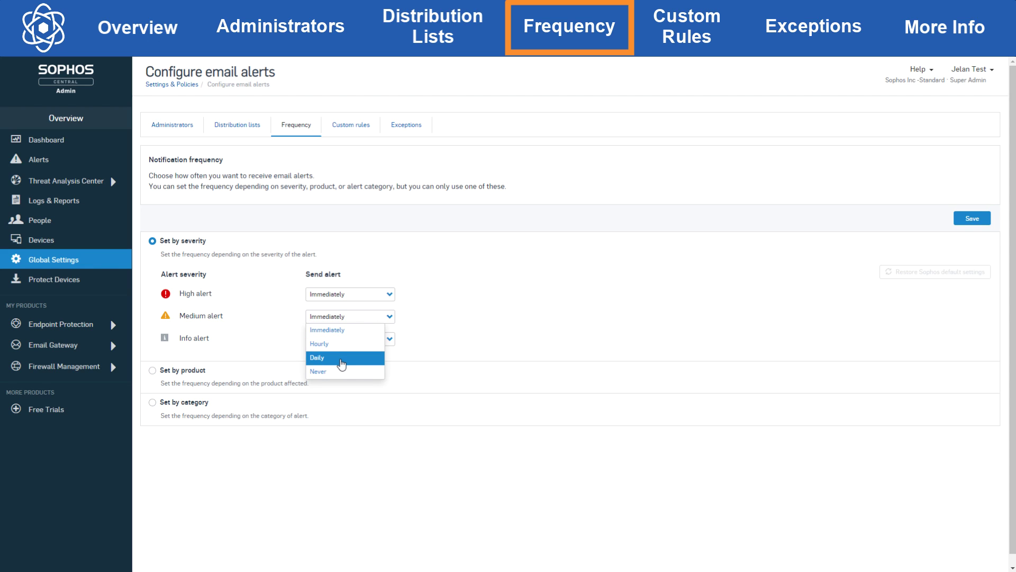
left_click(440, 338)
left_click(355, 317)
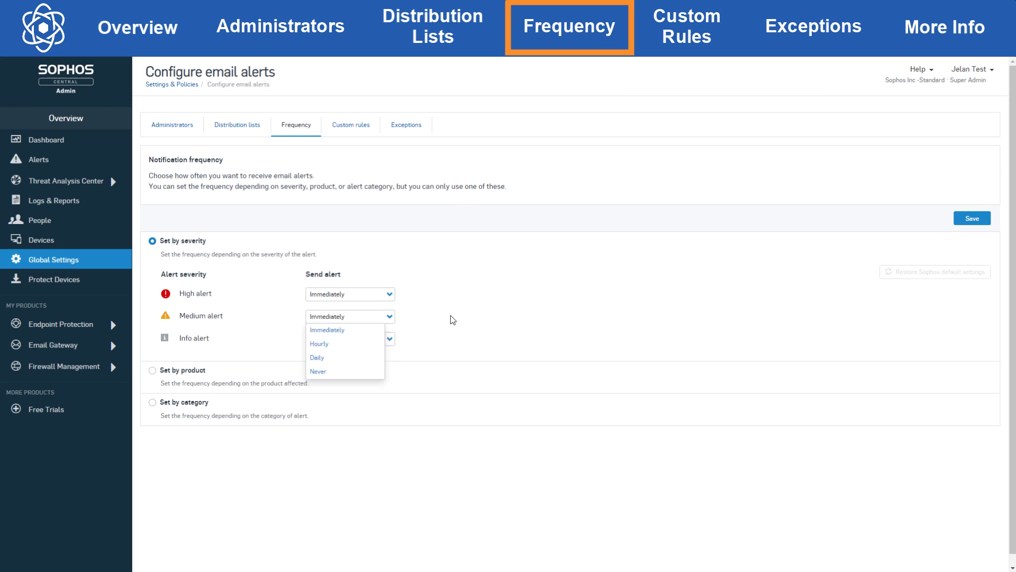
left_click(470, 317)
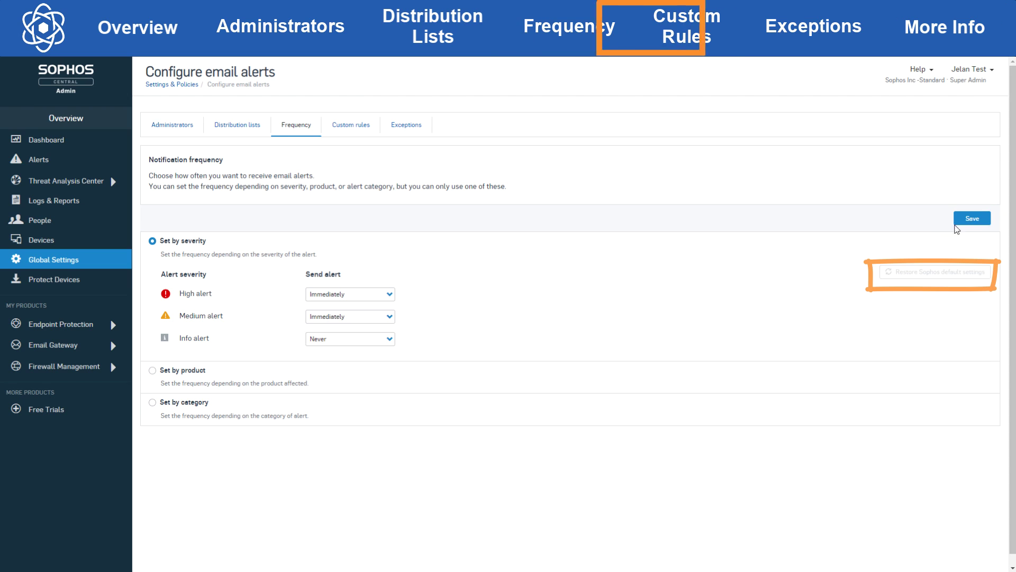
Save the frequency settings and begin a new rule under Custom rules.
left_click(973, 218)
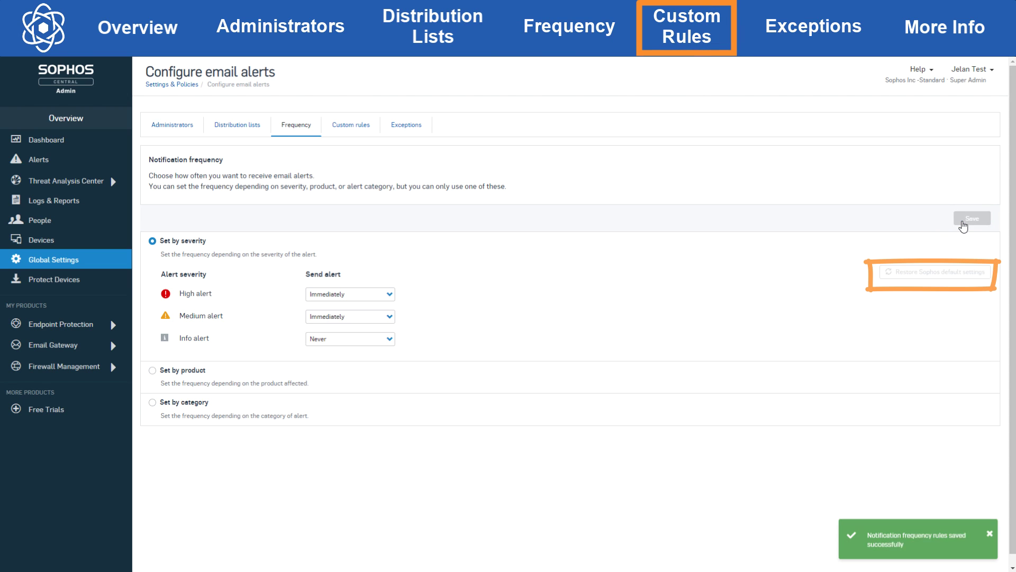
left_click(349, 130)
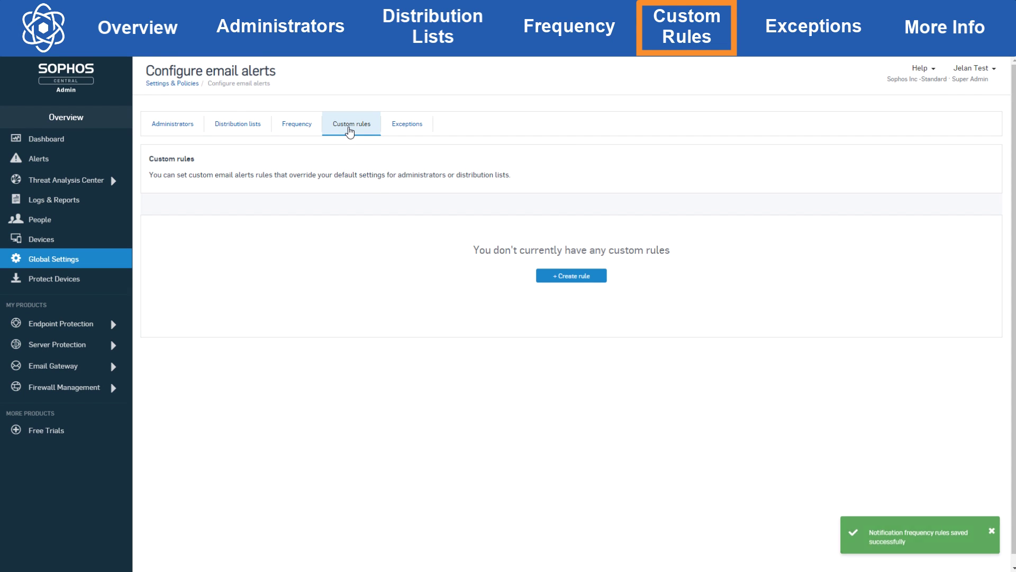
left_click(599, 279)
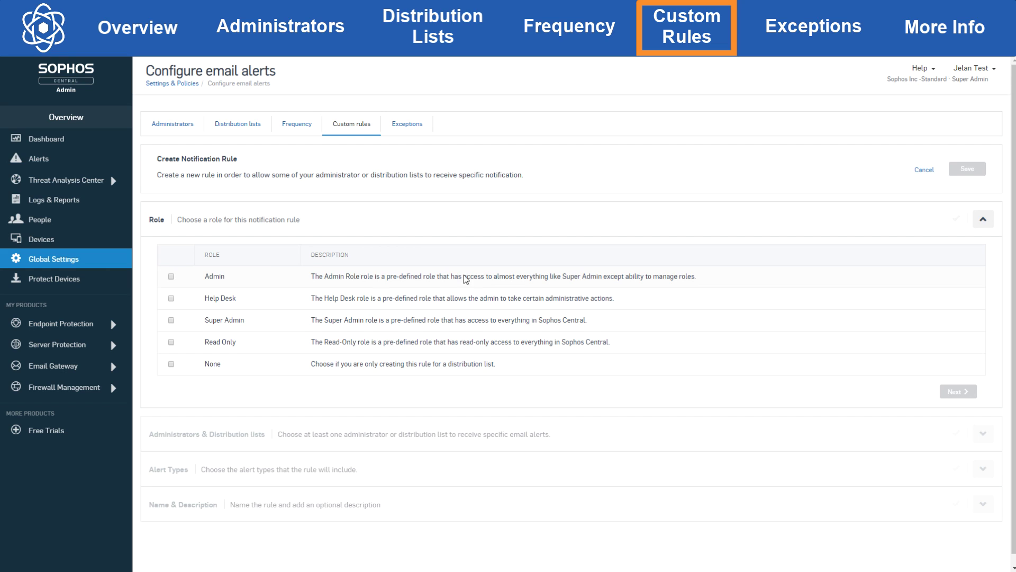
Apply the new rule to the Admin role, leaving no distribution email address added.
left_click(171, 276)
left_click(171, 364)
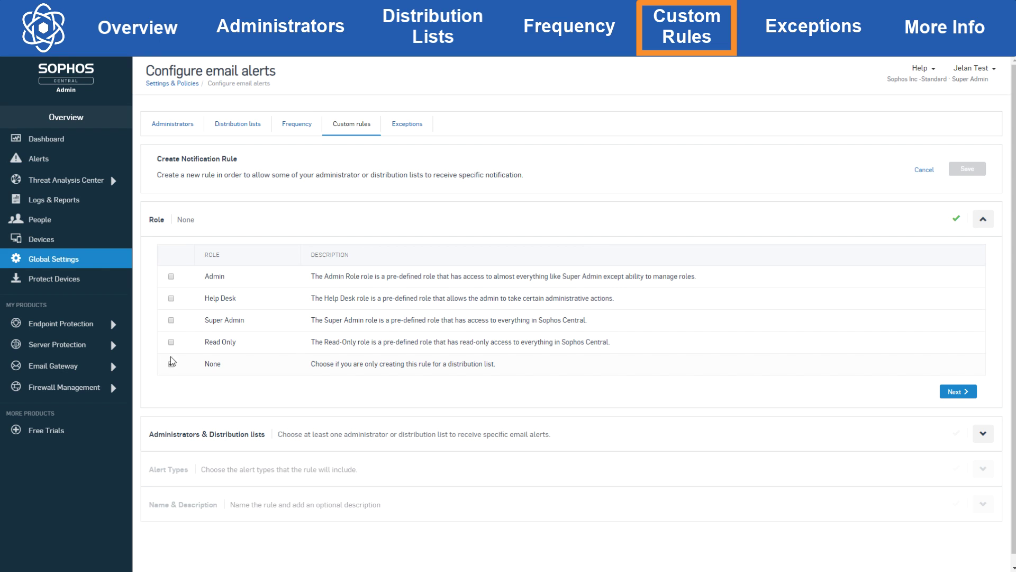
left_click(171, 277)
left_click(955, 391)
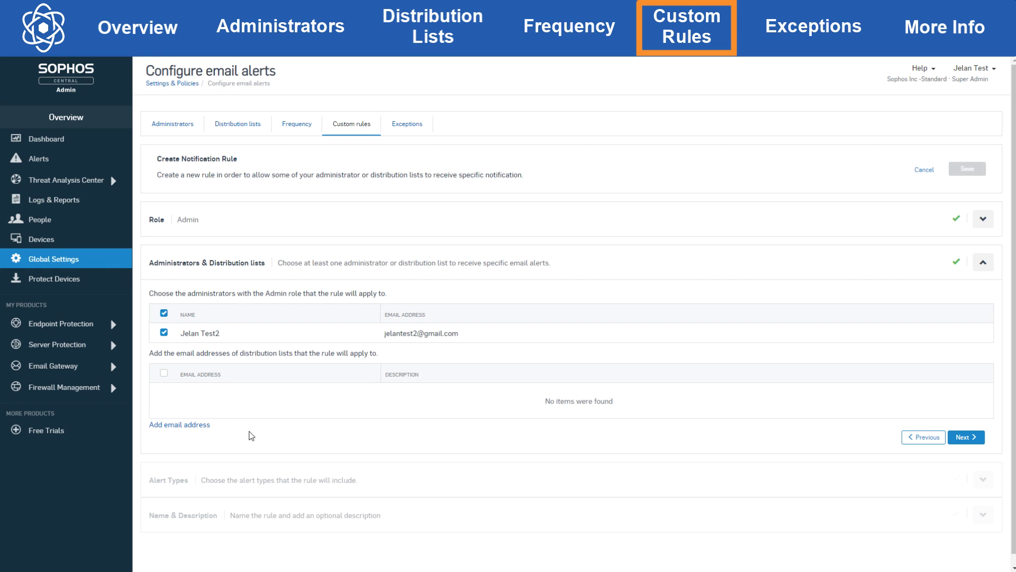
left_click(197, 426)
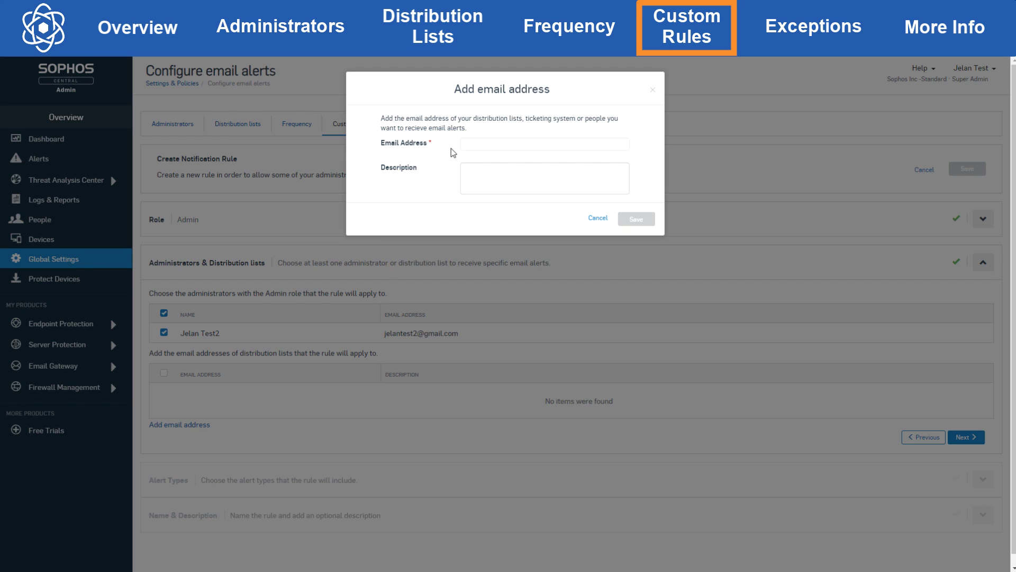
left_click(598, 217)
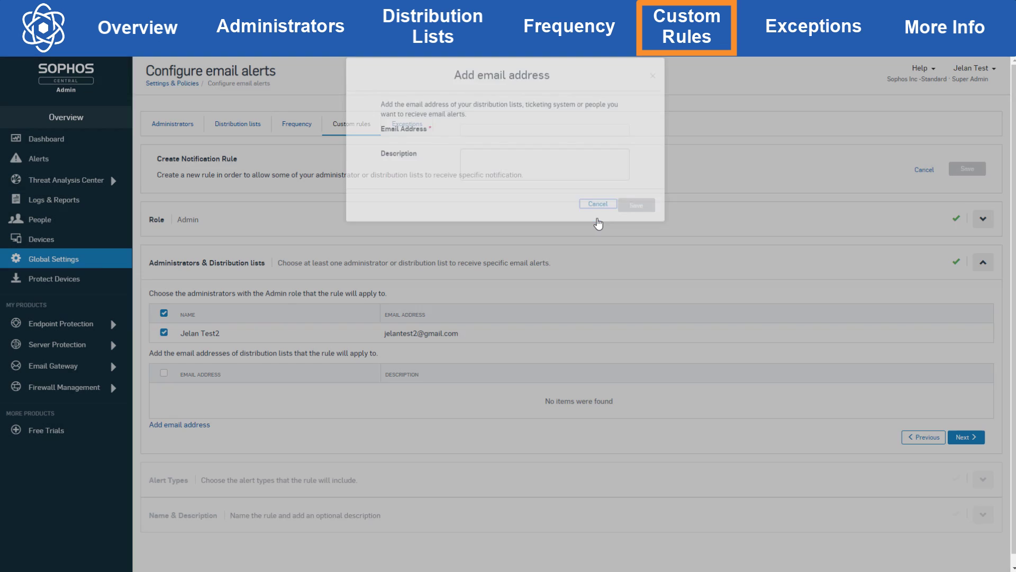
Limit the rule's alert types to High and Medium severity and the Firewall product only.
left_click(963, 442)
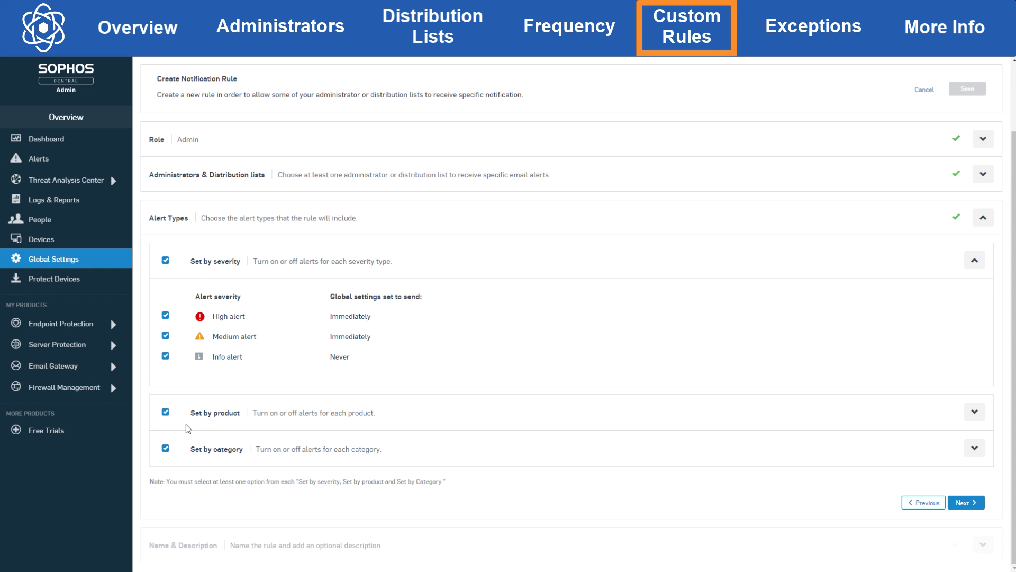
left_click(166, 261)
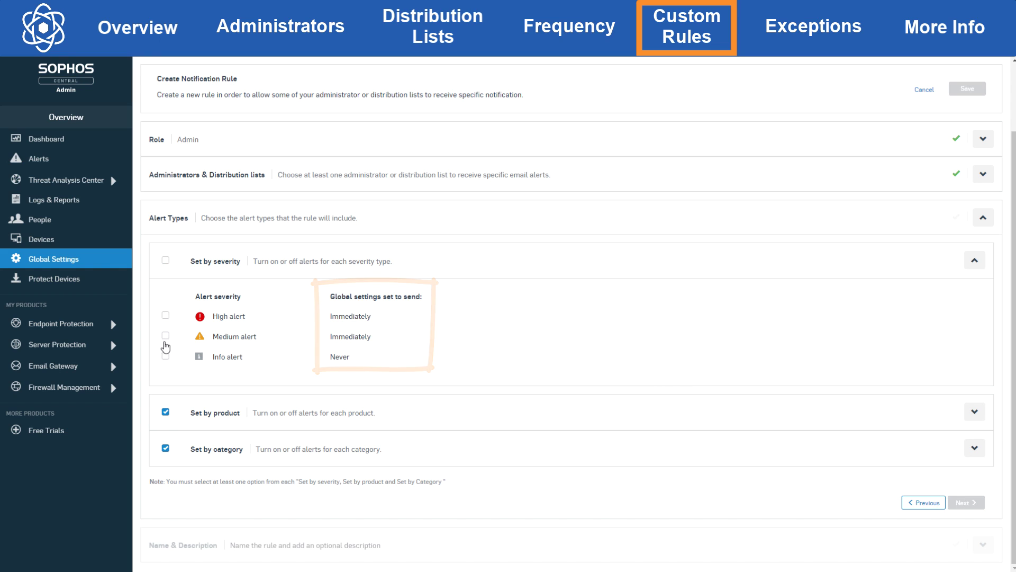
left_click(166, 315)
left_click(165, 335)
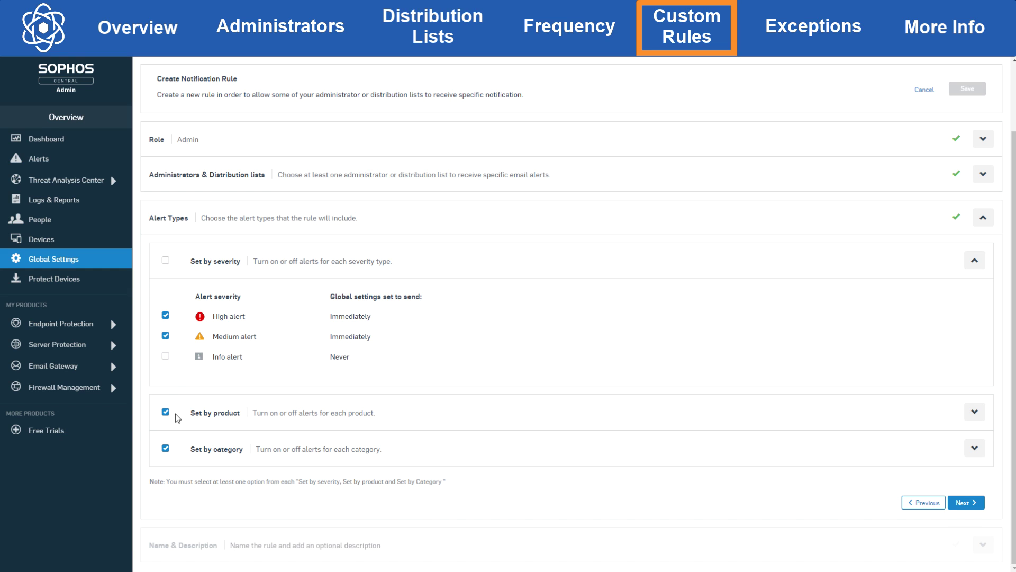
left_click(977, 413)
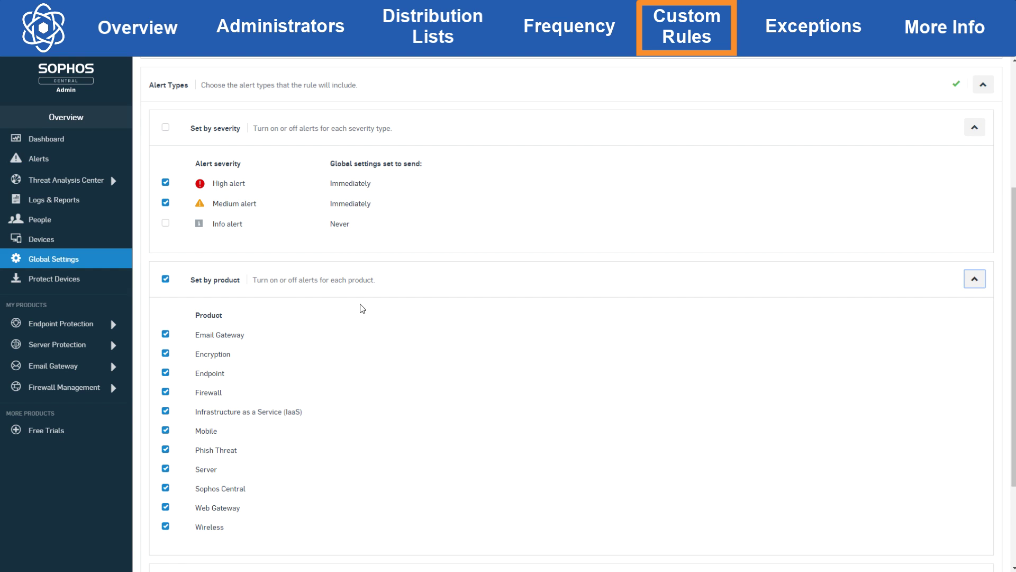
left_click(166, 279)
left_click(166, 392)
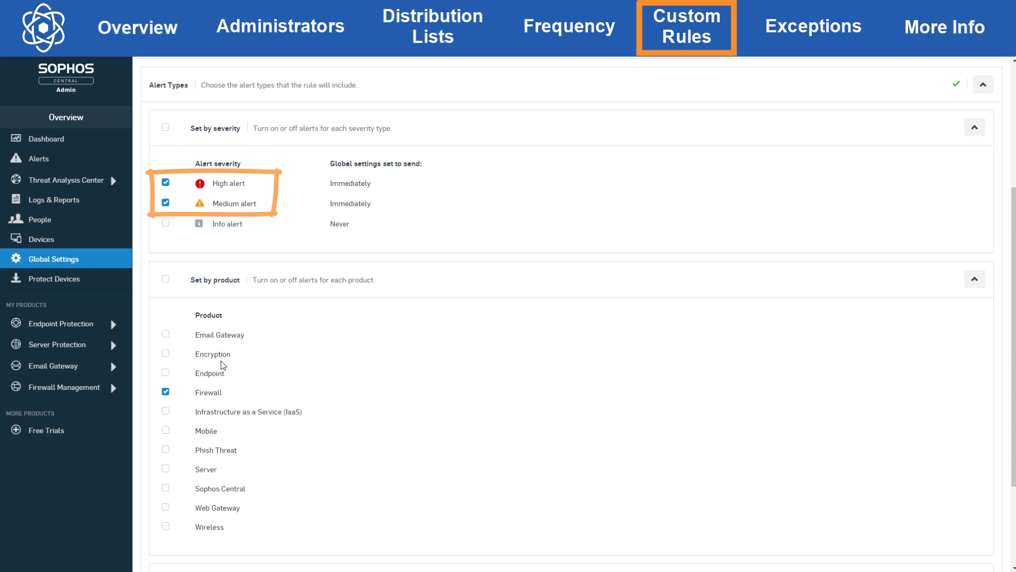
Restrict the rule's alert categories to Connectivity only and collapse the severity and product sections.
scroll(258, 347, "down", 2)
left_click(166, 476)
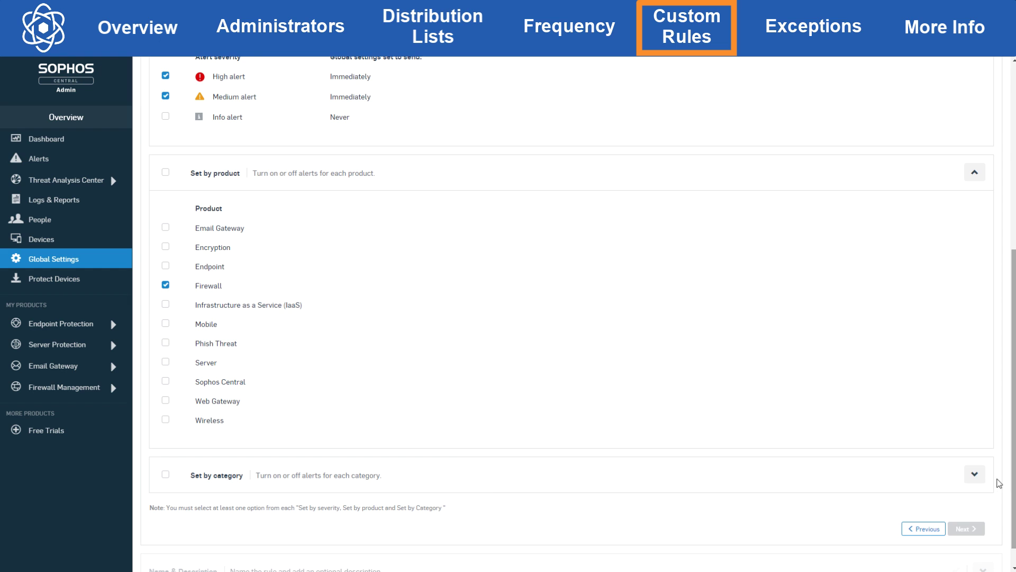
left_click(979, 482)
scroll(304, 342, "down", 1)
left_click(166, 300)
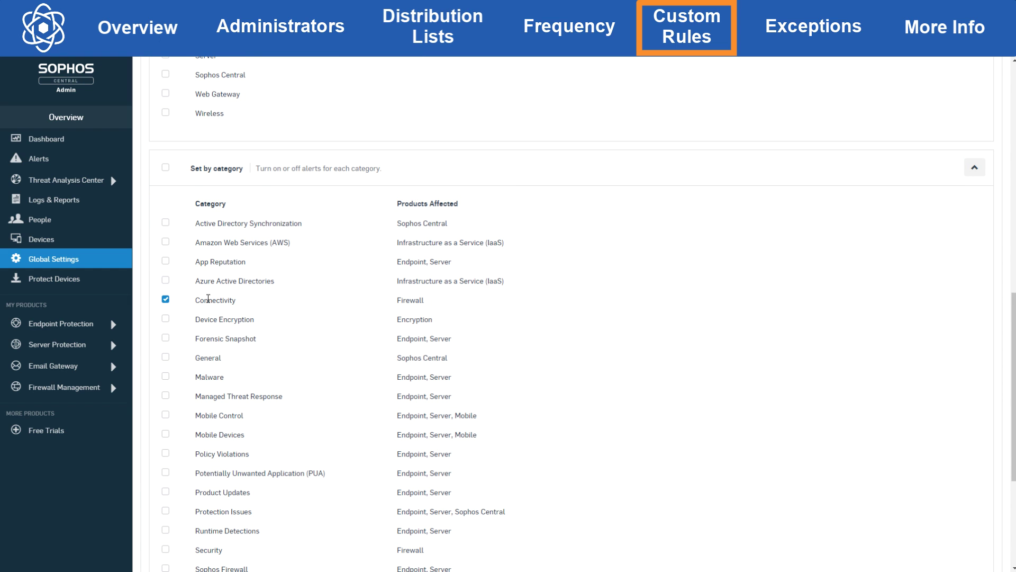
scroll(960, 387, "up", 9)
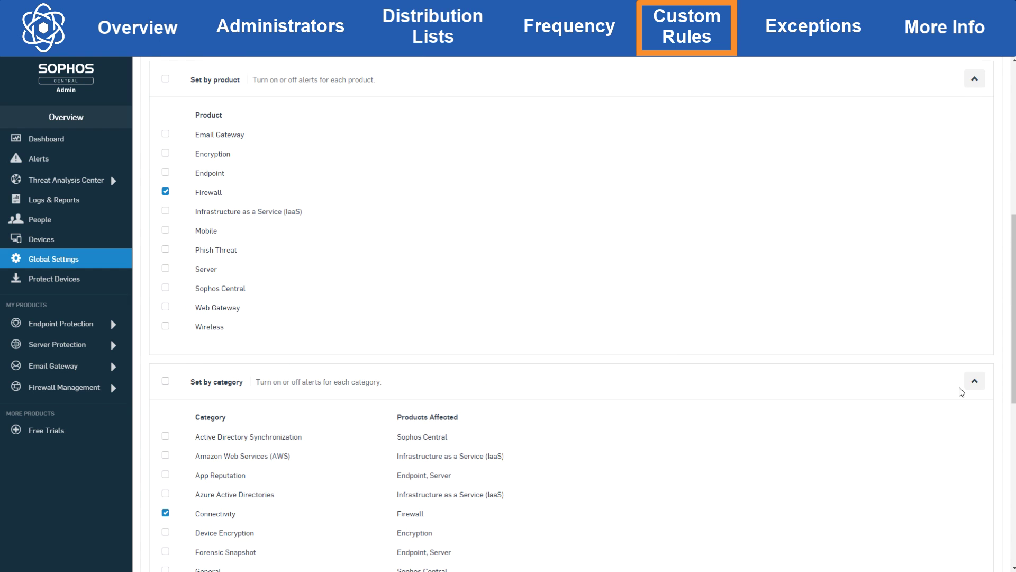
left_click(975, 235)
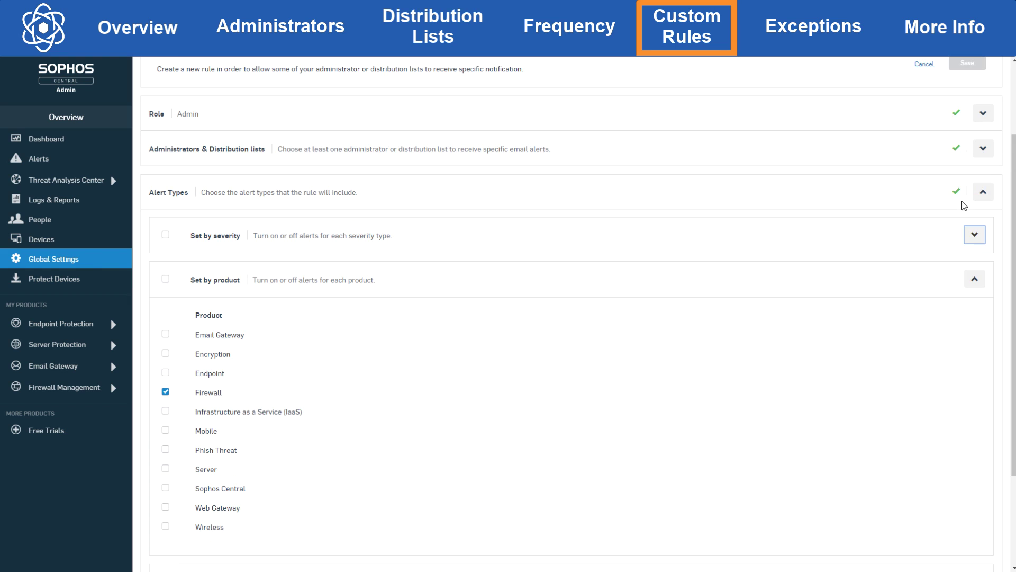
left_click(975, 279)
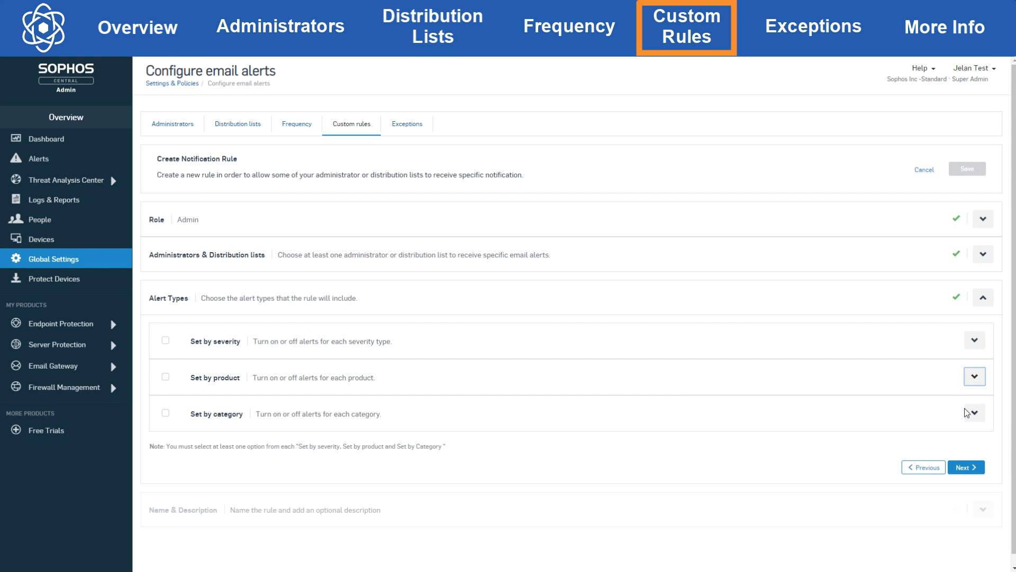
Name the rule 'HIGH/MEDIUM FIREWALL CONNECTIVITY', describe it as 'Only Send High and Medium Alerts related to Connectivity for Firewalls', and save.
left_click(965, 466)
left_click(519, 365)
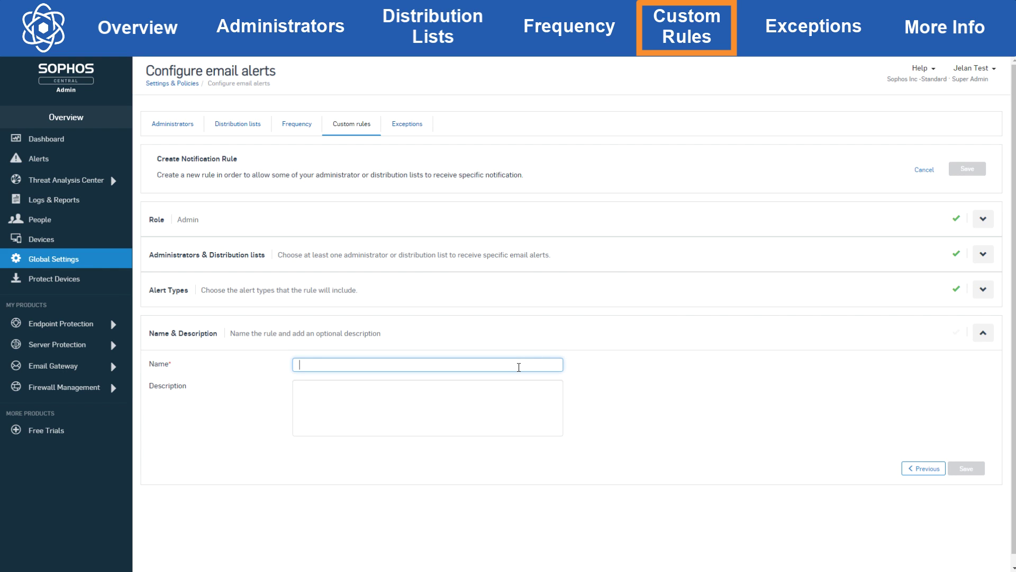
type("HIGH/MEDIUM FIREWALL CONNECTI")
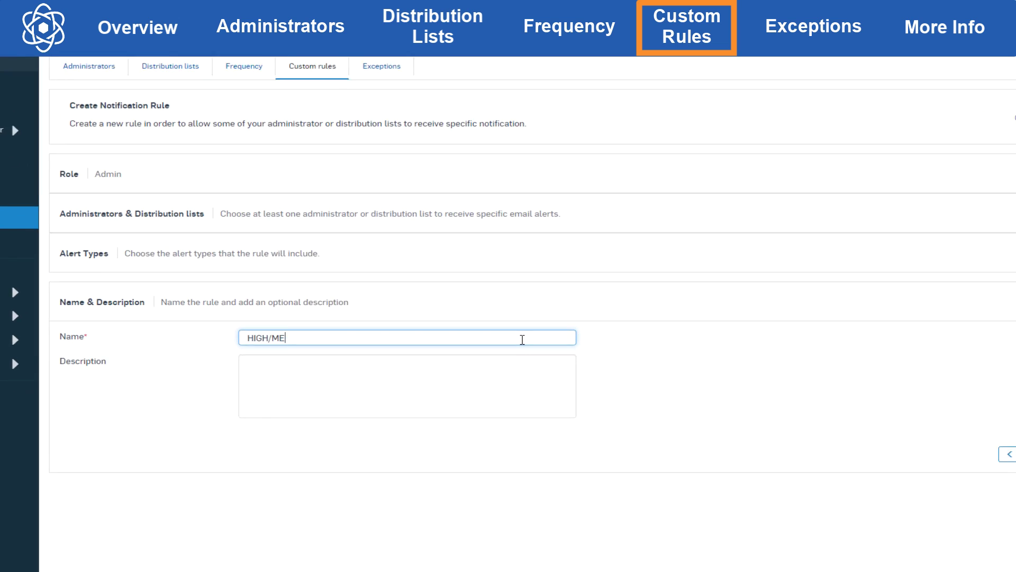
type("VITY")
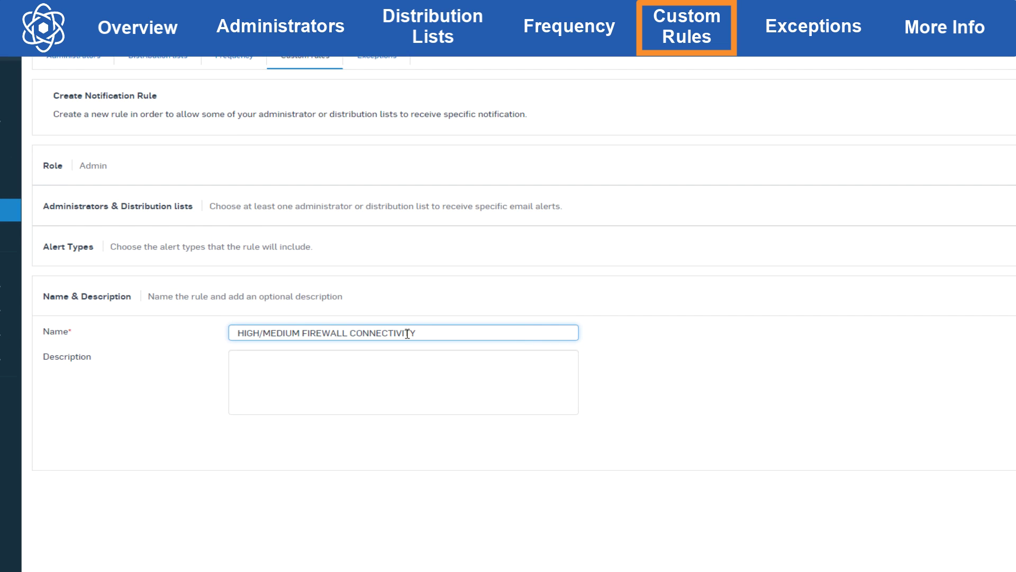
left_click(434, 363)
type("Only Send High and Medium Alerts related to Connecti")
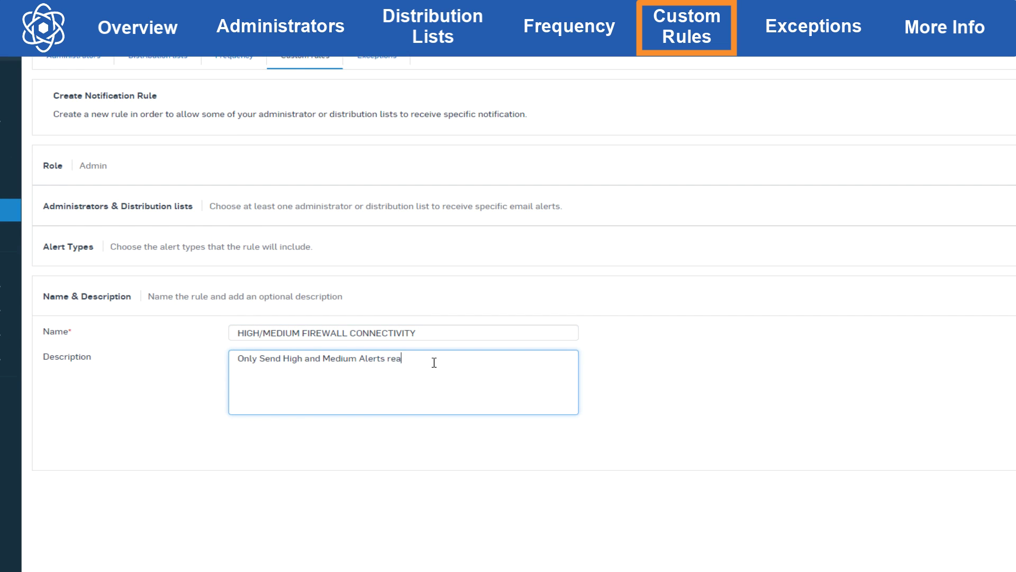
type("vity for Firewalls")
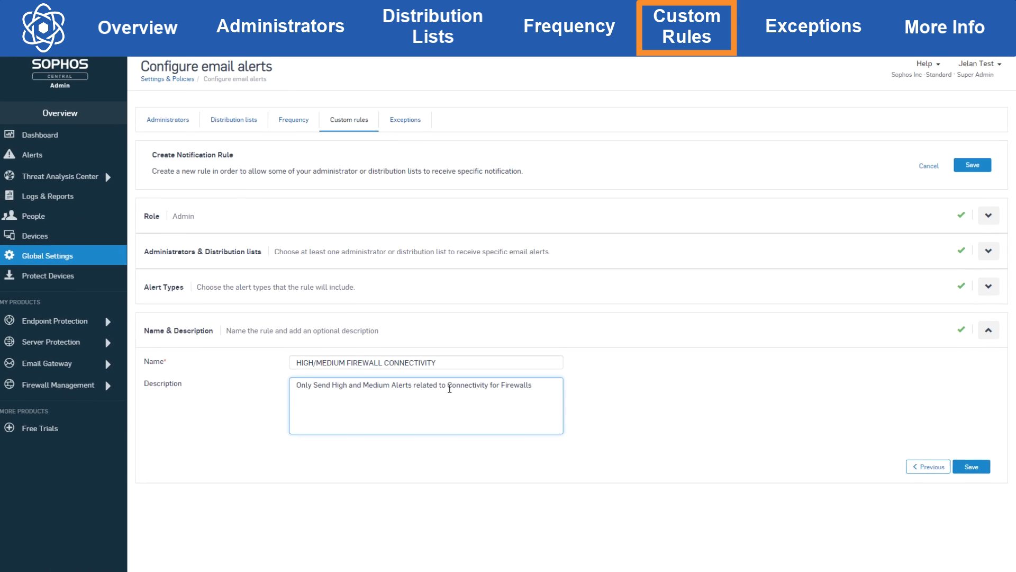
left_click(968, 531)
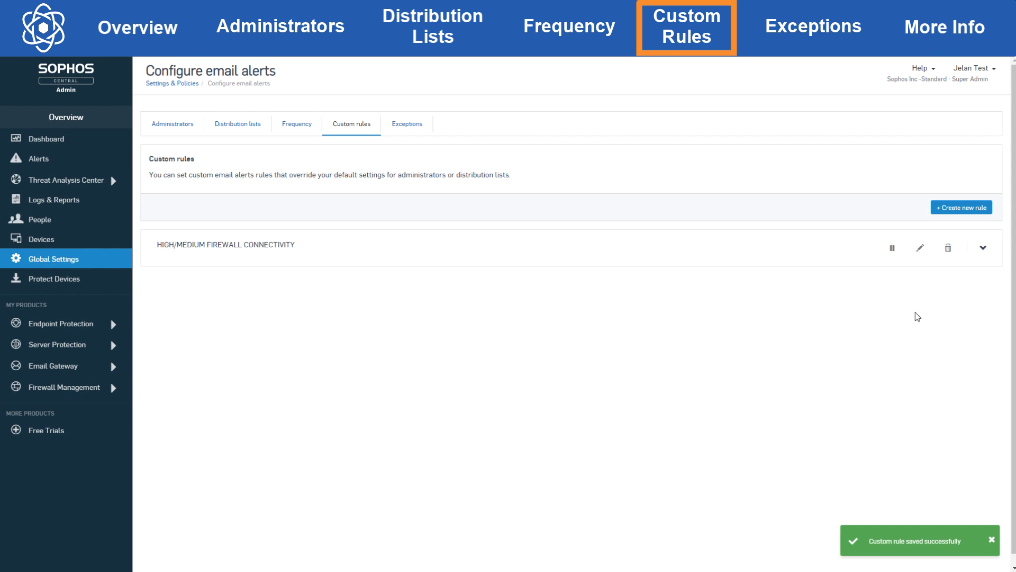
Pause the HIGH/MEDIUM FIREWALL CONNECTIVITY rule, then look over Administrators and Distribution lists before returning.
left_click(894, 247)
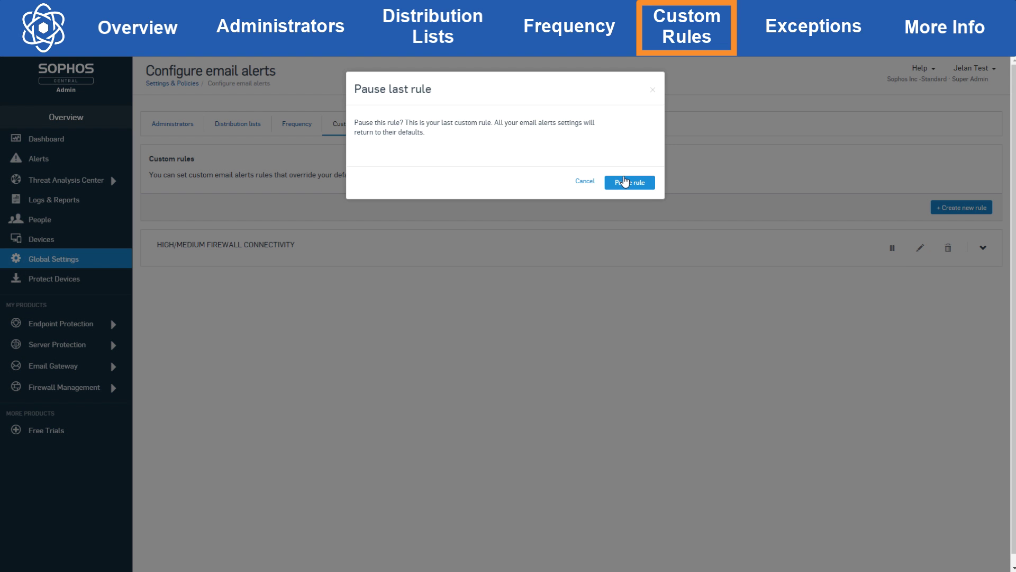
left_click(624, 182)
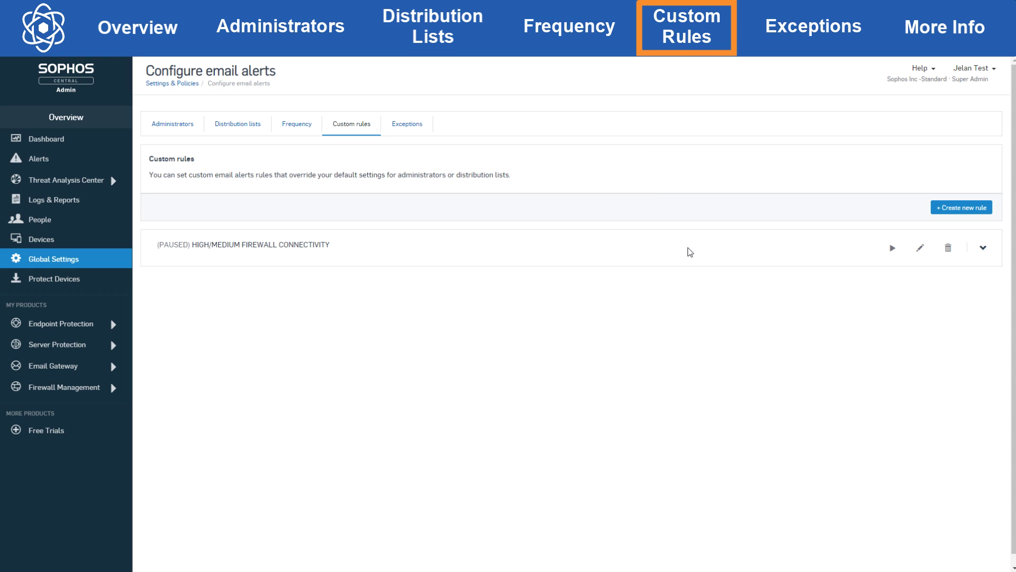
left_click(192, 131)
left_click(234, 129)
left_click(194, 132)
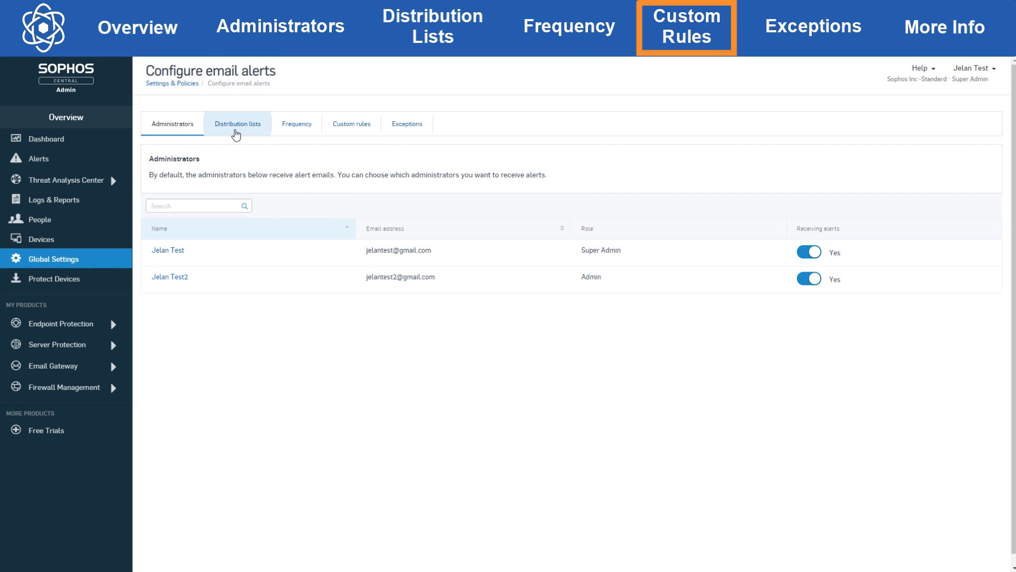
left_click(370, 129)
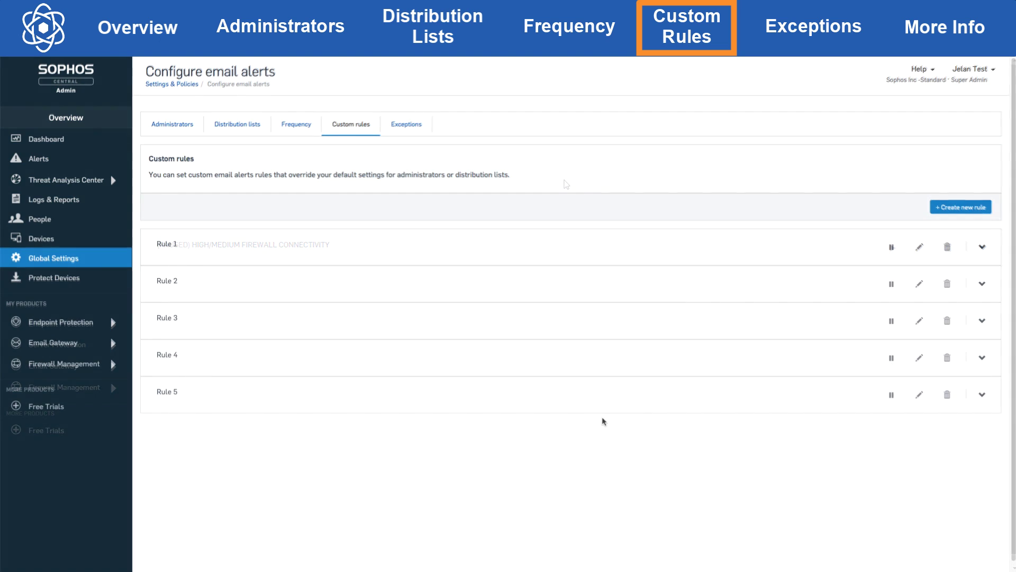
Pause example rules Rule 5, Rule 4, Rule 3 and Rule 2.
left_click(890, 396)
left_click(630, 172)
left_click(630, 173)
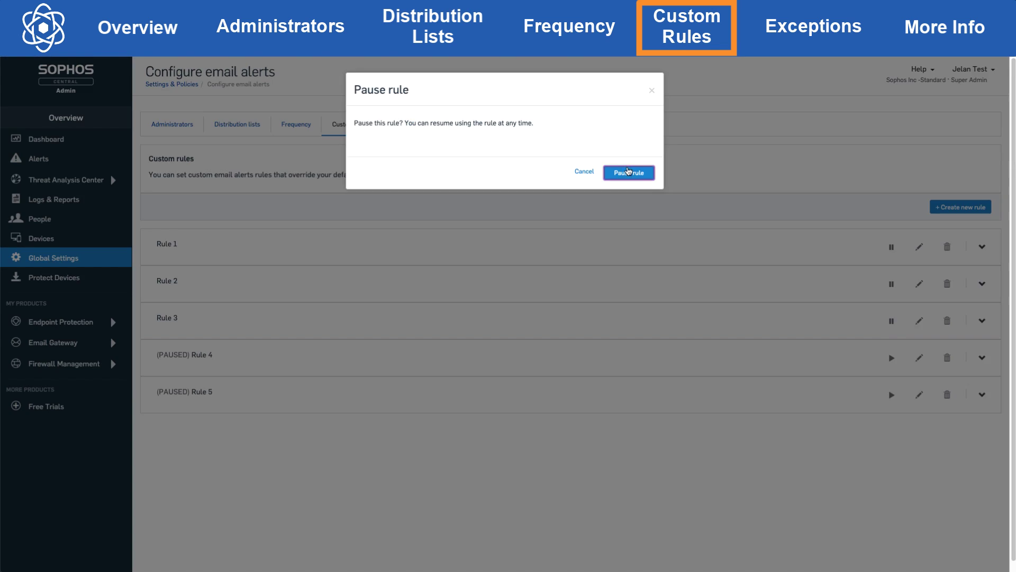
left_click(630, 173)
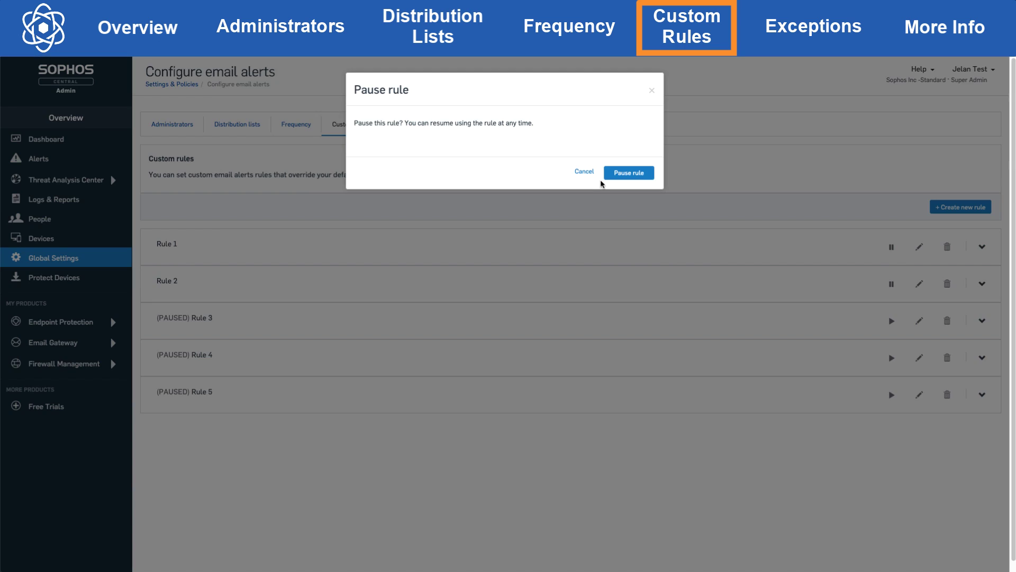
left_click(630, 172)
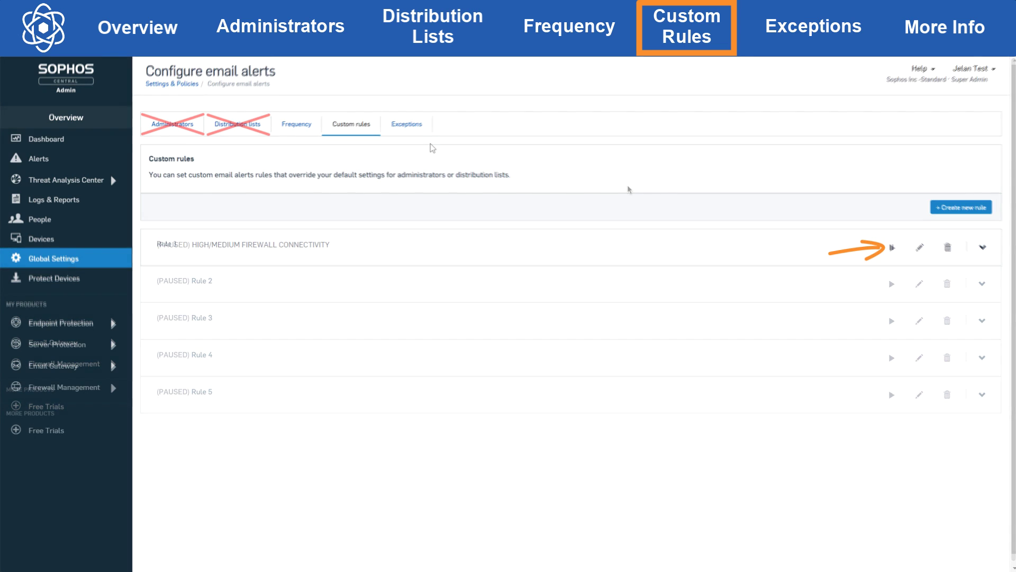
Open the firewall rule's edit form and delete prompt, cancelling both without changes.
left_click(920, 249)
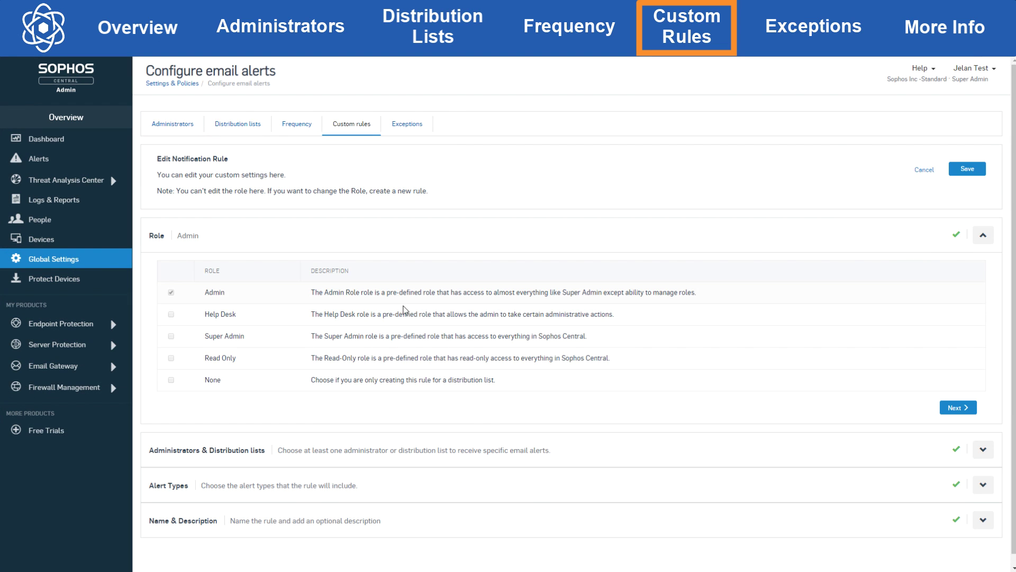
left_click(923, 170)
left_click(948, 247)
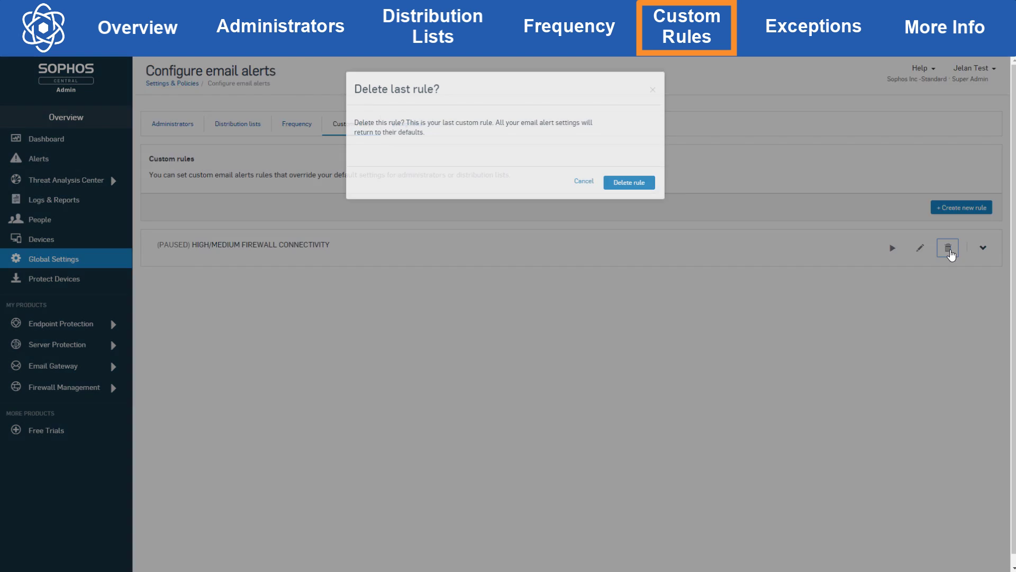
left_click(583, 181)
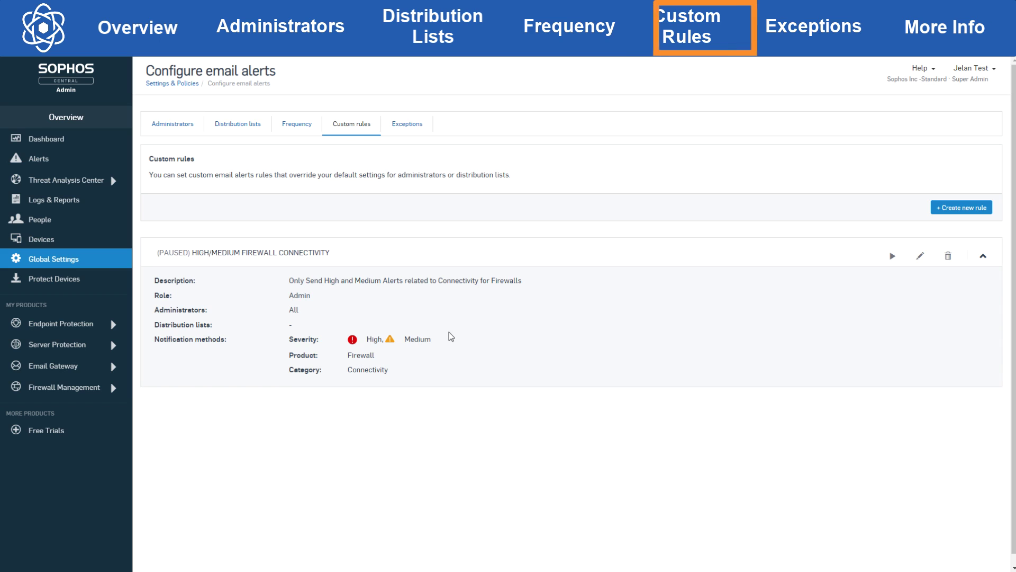
On Exceptions, review the Send alert frequency choices for the Real-time protection disabled exception.
left_click(415, 127)
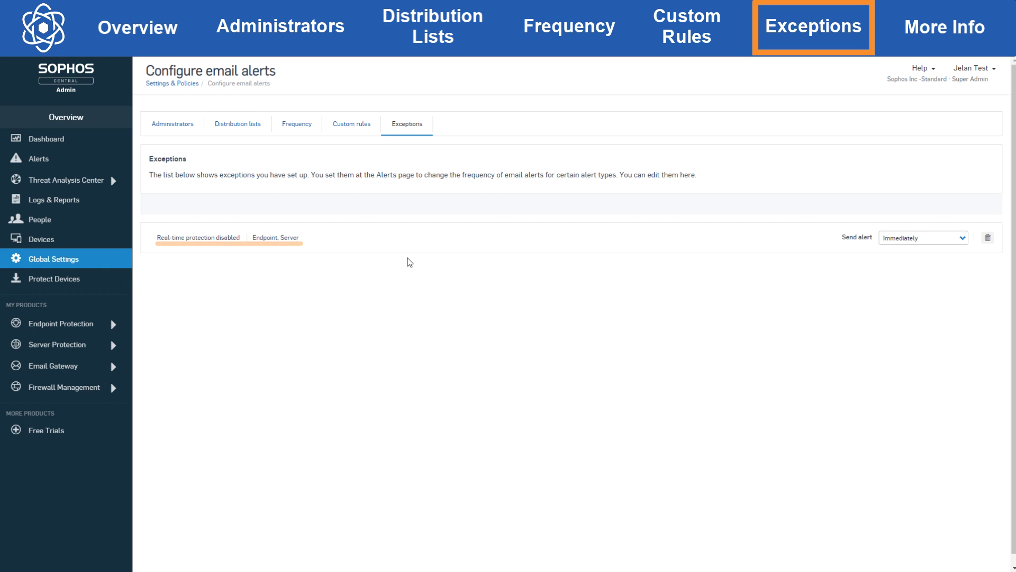
left_click(885, 238)
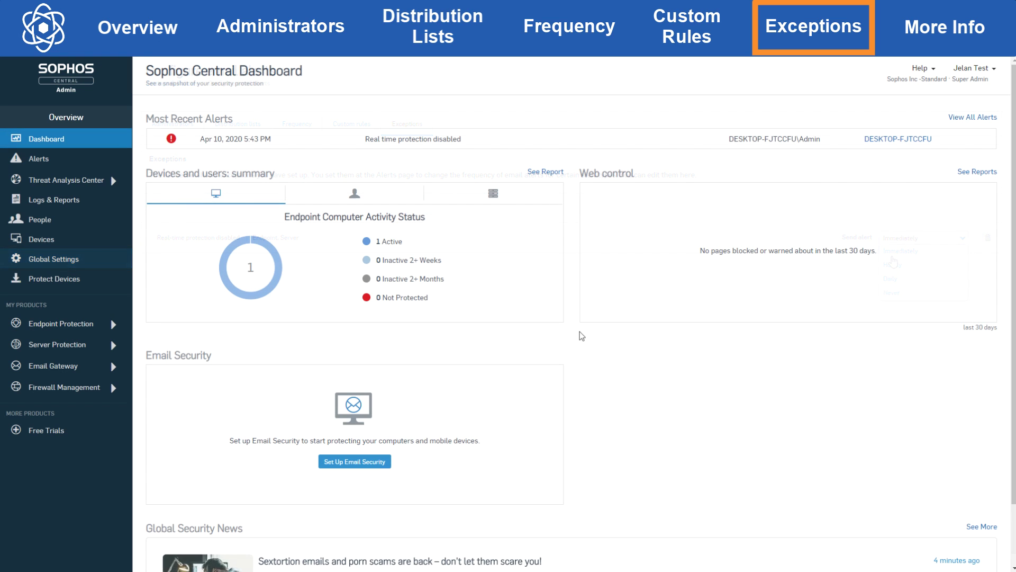
From the Alerts list, set the Real-time protection disabled alert's email frequency to Immediately, then return to the Exceptions list.
left_click(979, 118)
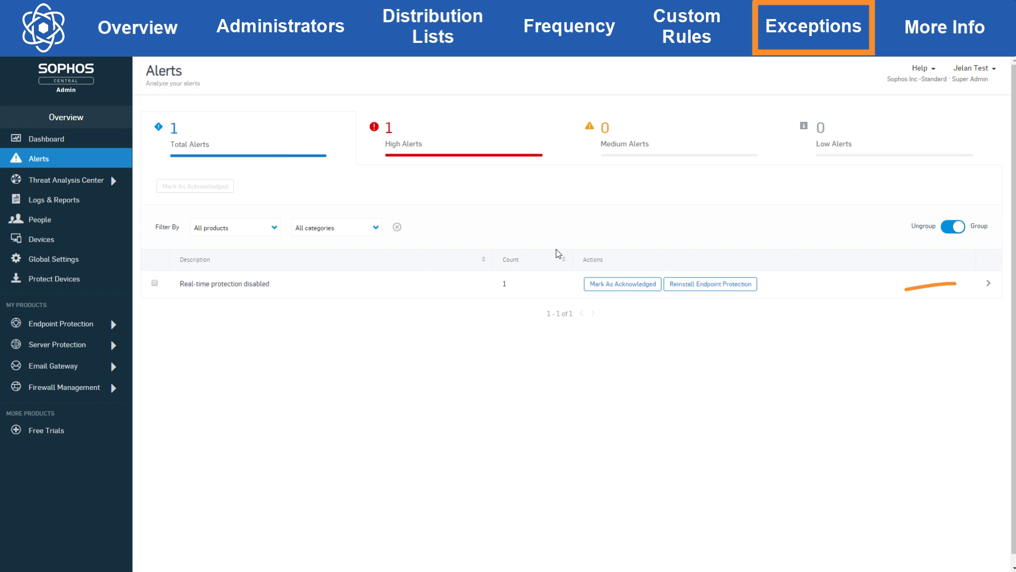
left_click(988, 283)
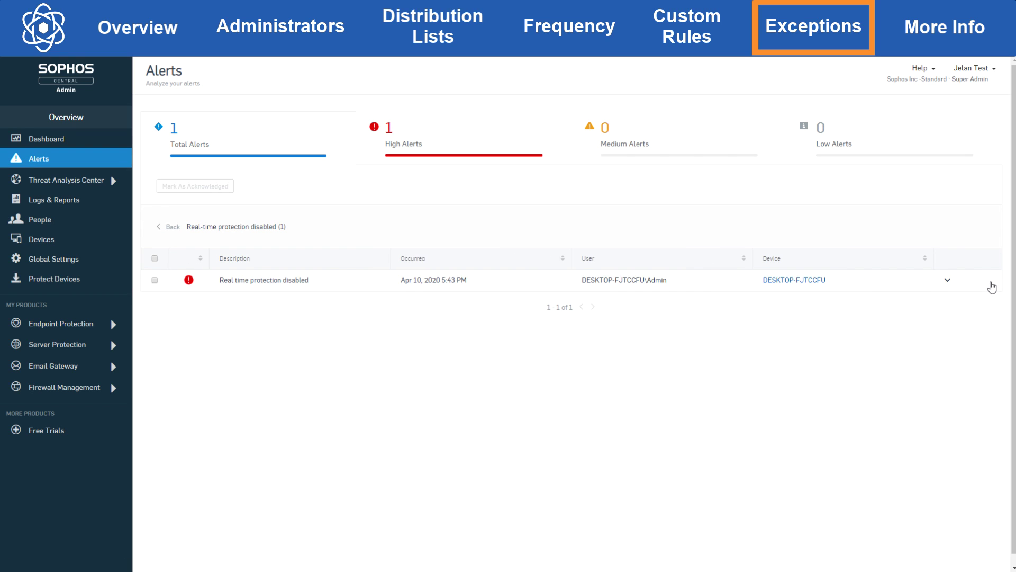
left_click(948, 283)
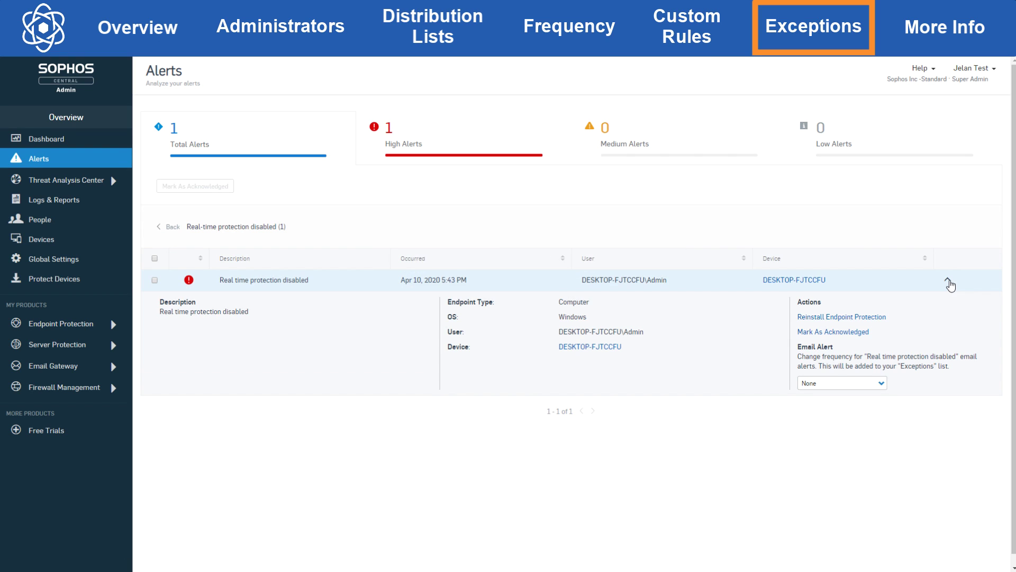
left_click(841, 385)
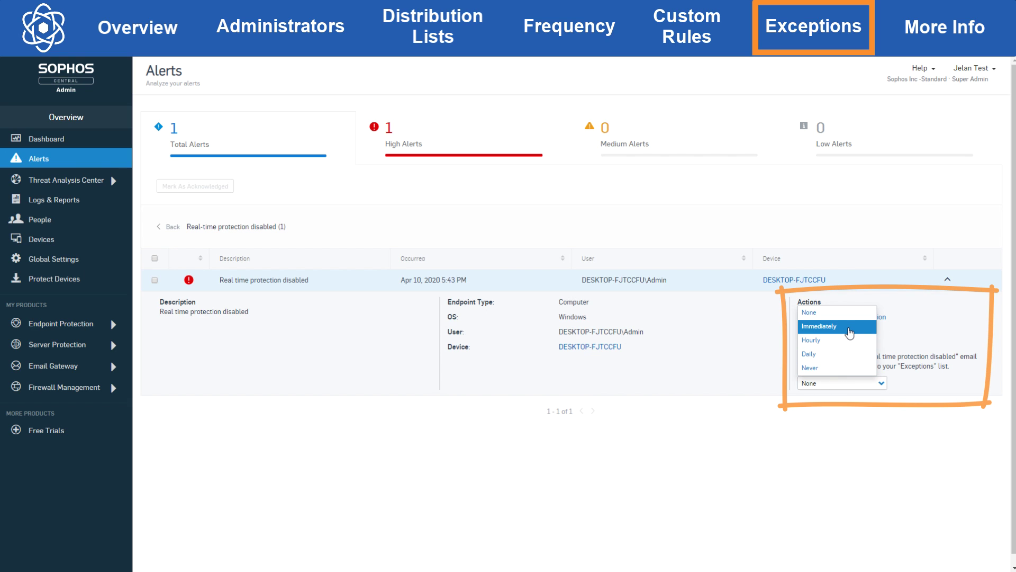
left_click(850, 331)
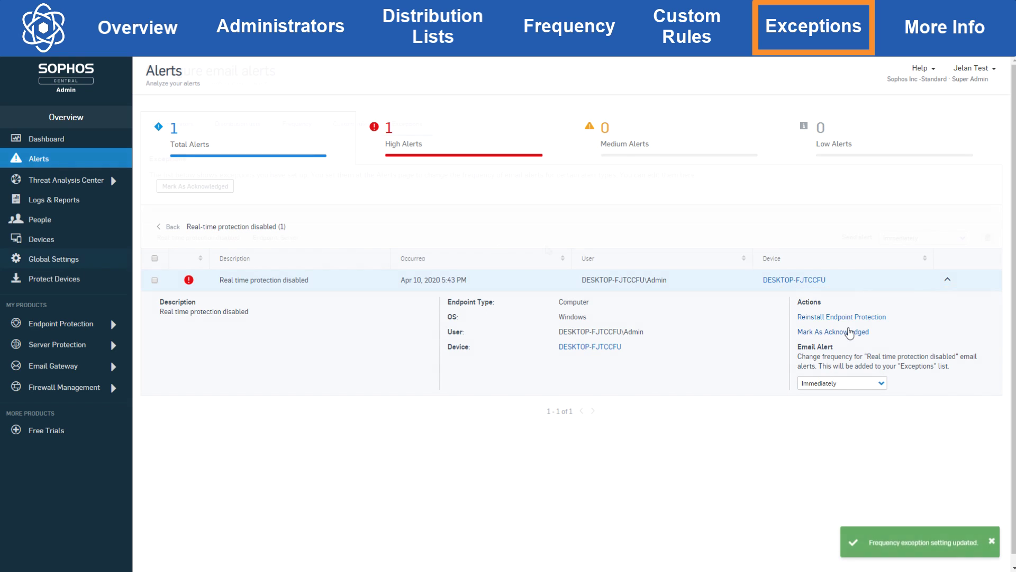
left_click(916, 377)
left_click(900, 244)
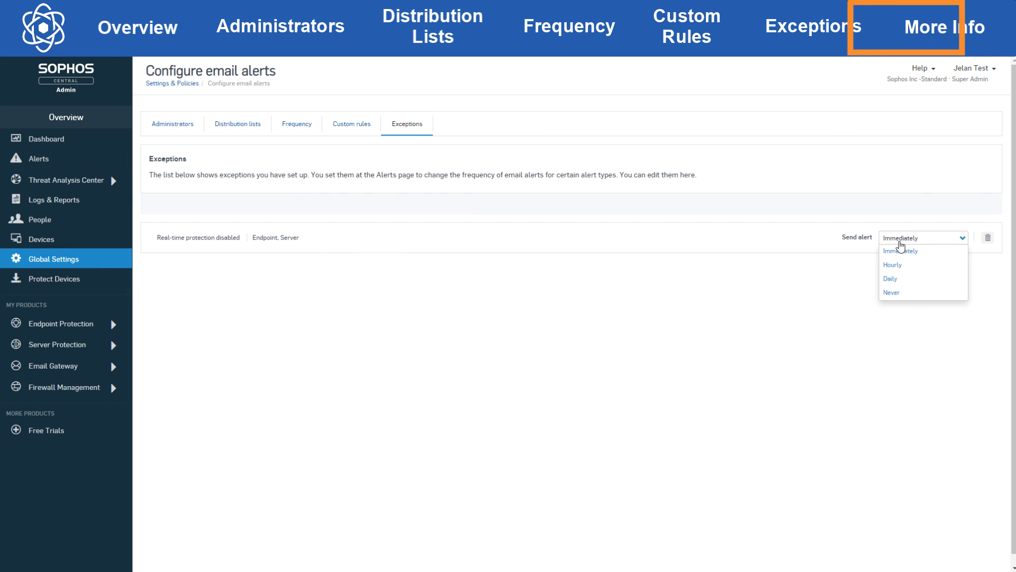